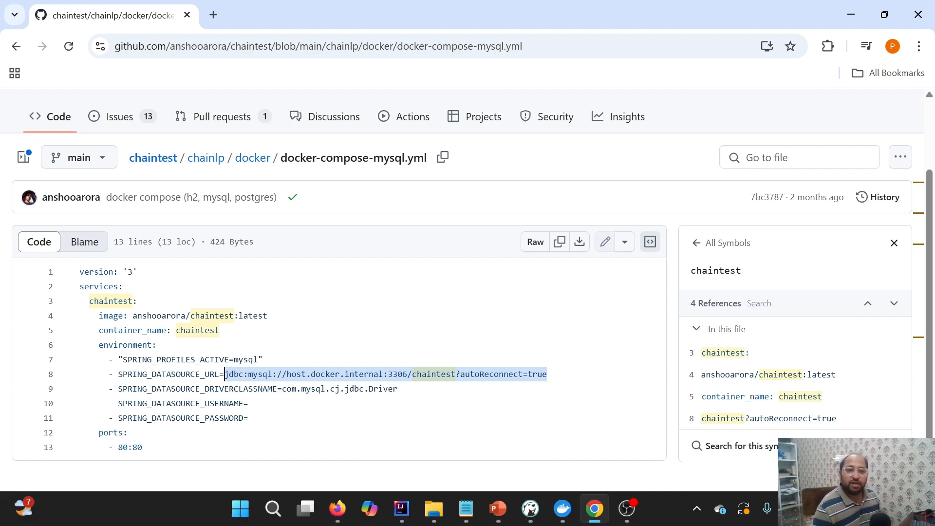
Examine the JDBC datasource URL in docker-compose-mysql.yml on GitHub and check the MySQL setup steps in the PowerPoint slide show
click(138, 301)
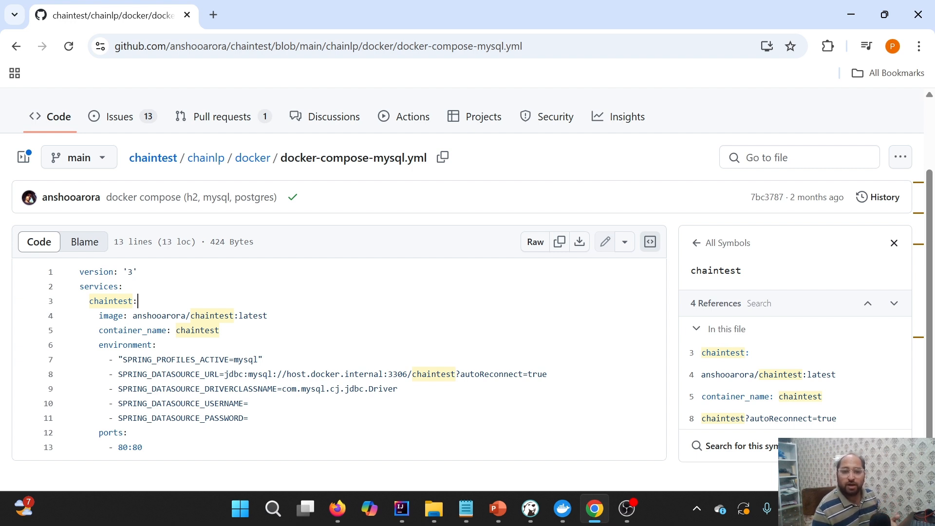
drag(282, 374, 378, 374)
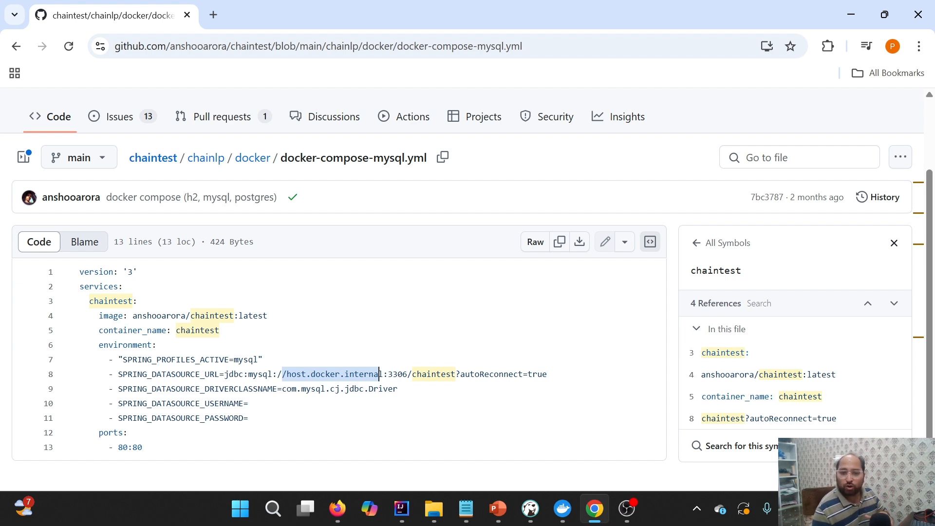
drag(228, 374, 547, 374)
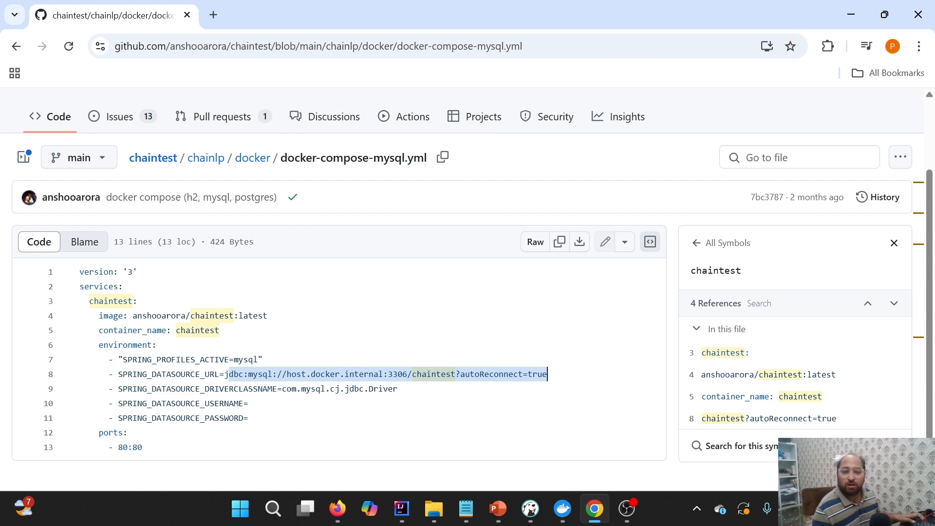
mouse_move(490, 501)
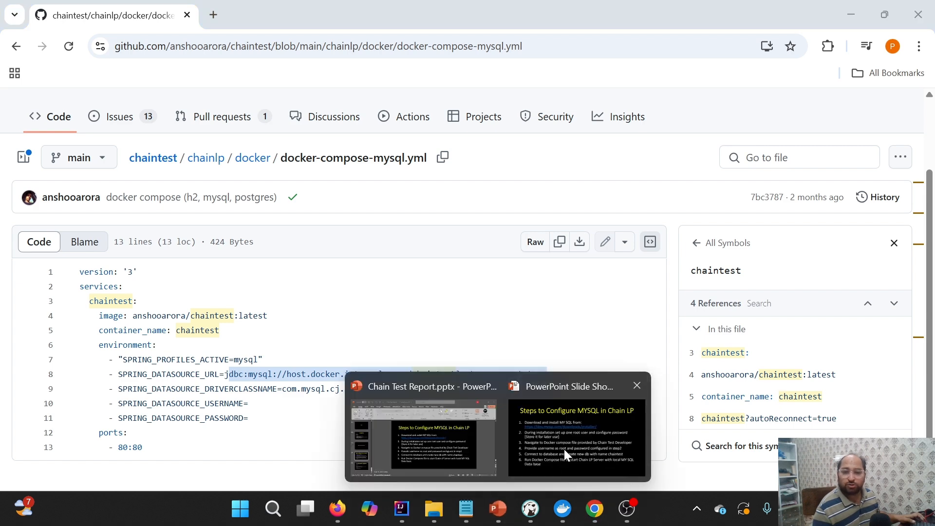
click(564, 449)
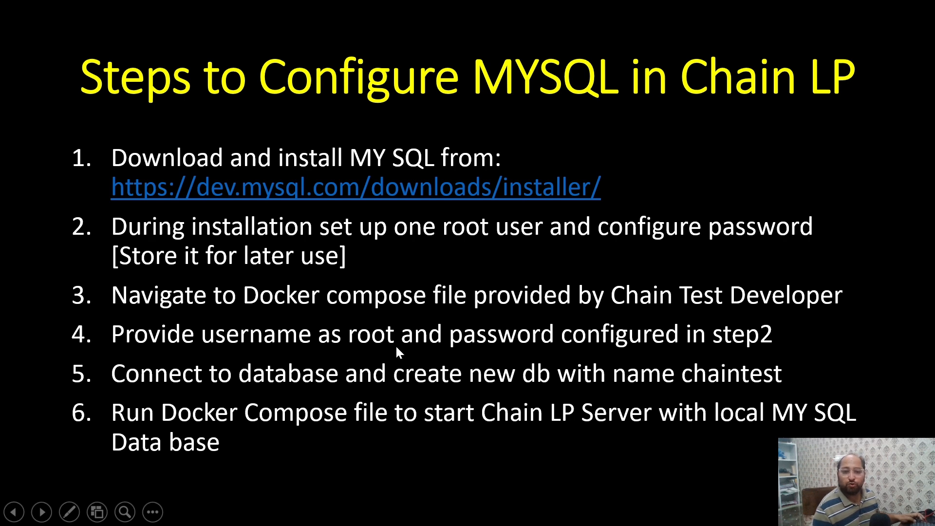
Locate the local docker-compose-mysql.yml in the docker folder and view its contents in Notepad
key(super+d)
mouse_move(423, 503)
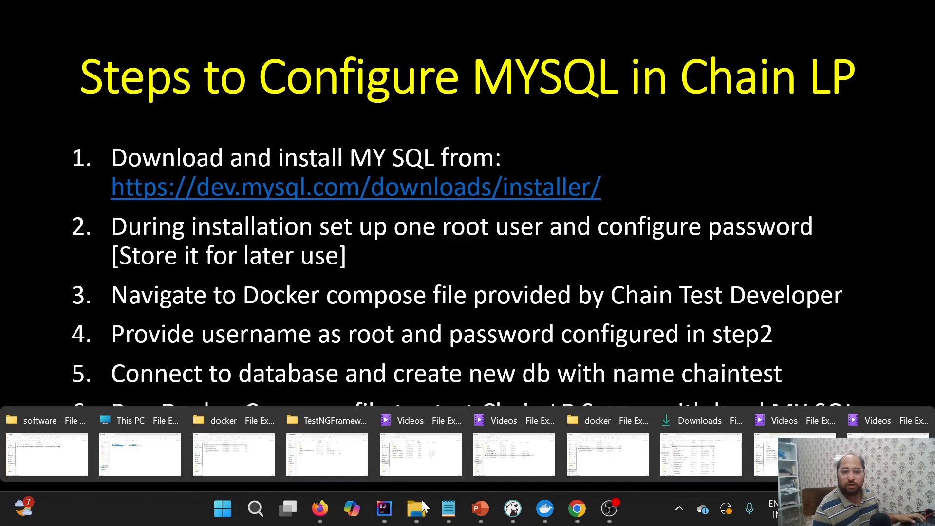
click(608, 455)
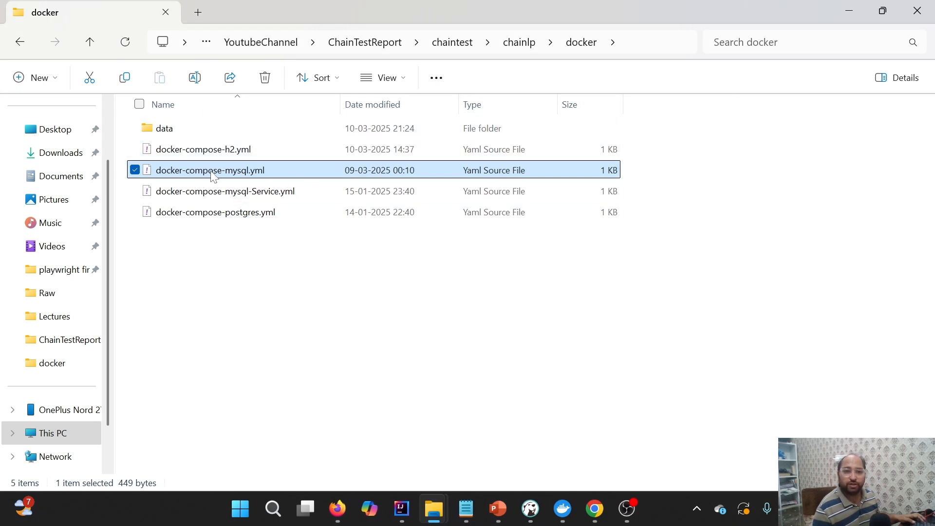
mouse_move(466, 507)
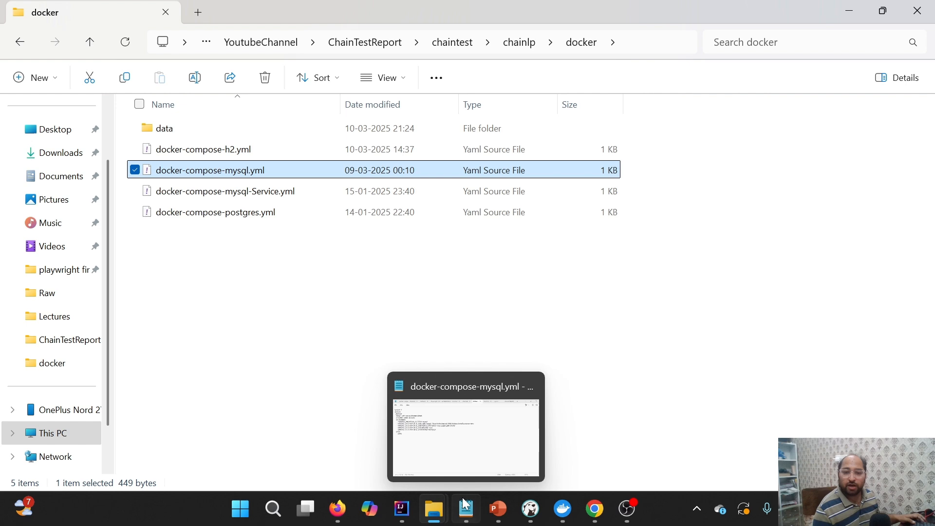
click(463, 455)
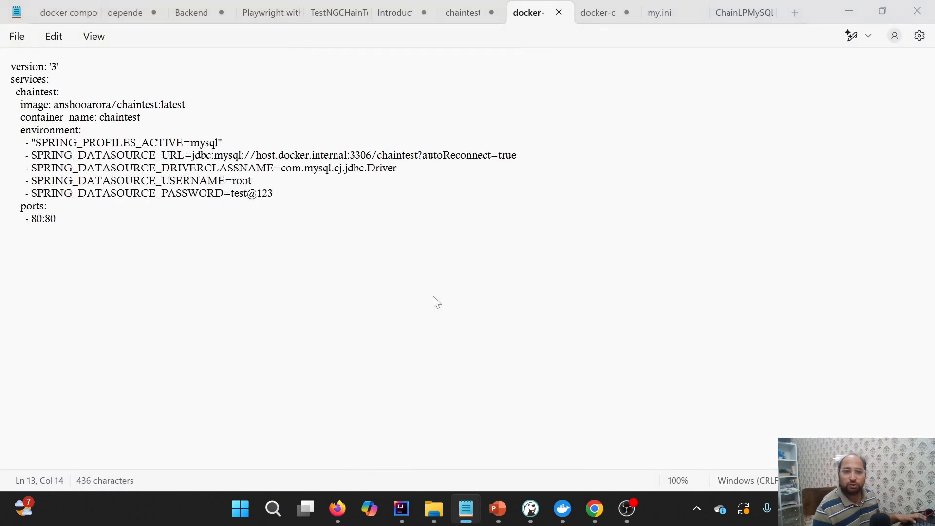
Compare the GitHub compose file with the local copy in Notepad, checking the SPRING_DATASOURCE_USERNAME and SPRING_DATASOURCE_PASSWORD lines
key(alt+Tab)
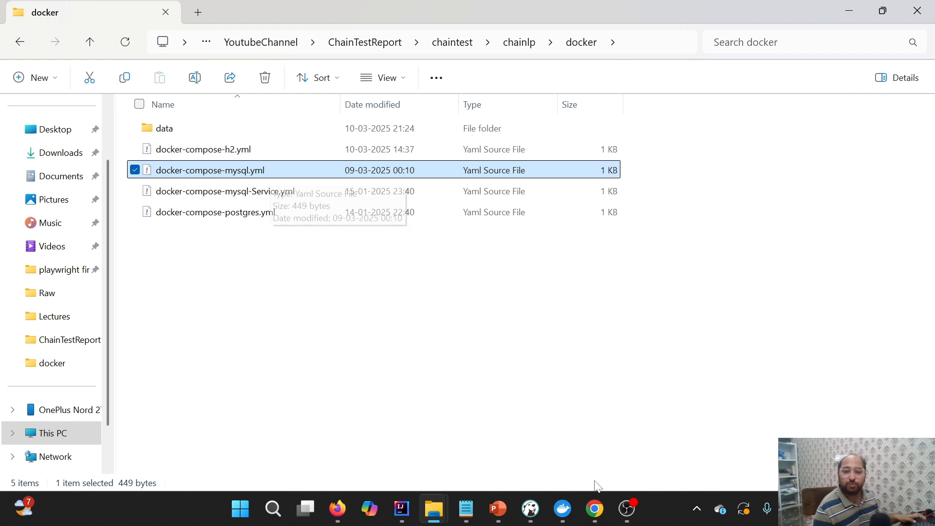
click(594, 508)
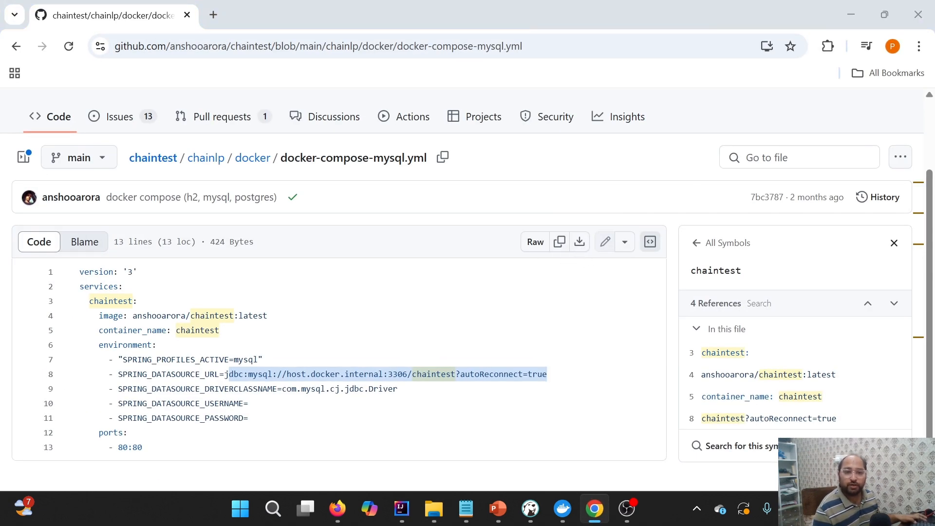
key(alt+Tab)
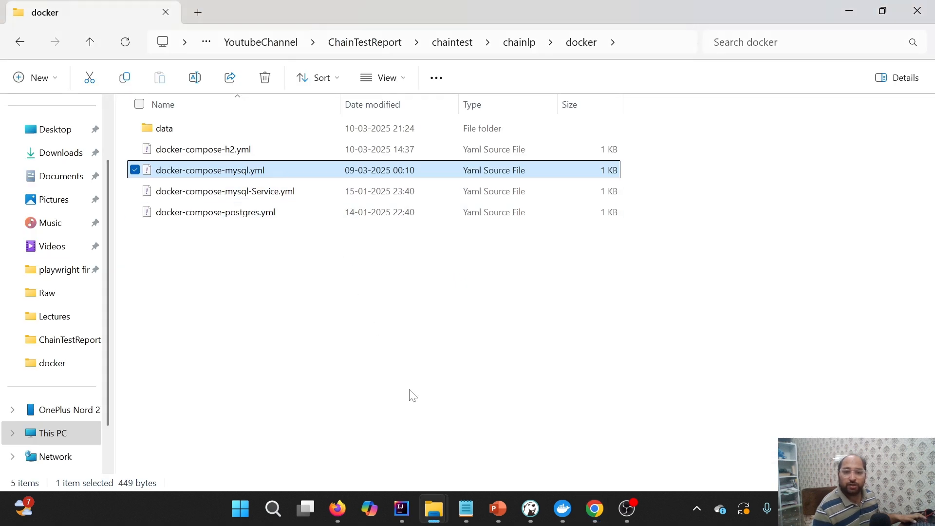
click(467, 508)
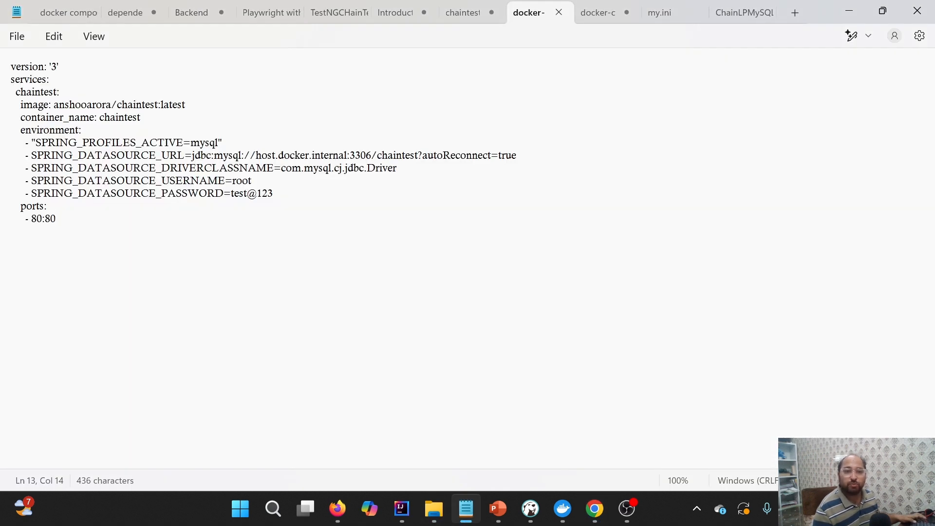
click(233, 181)
click(254, 180)
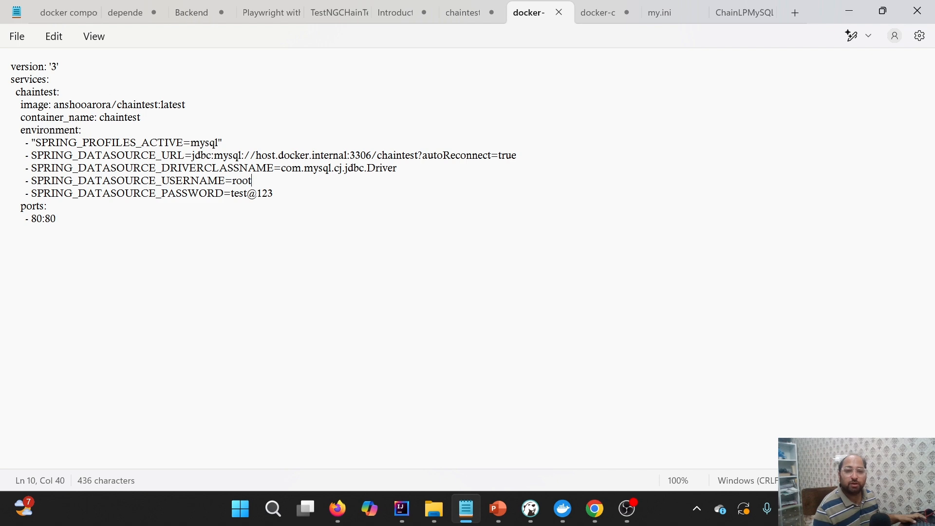
click(274, 194)
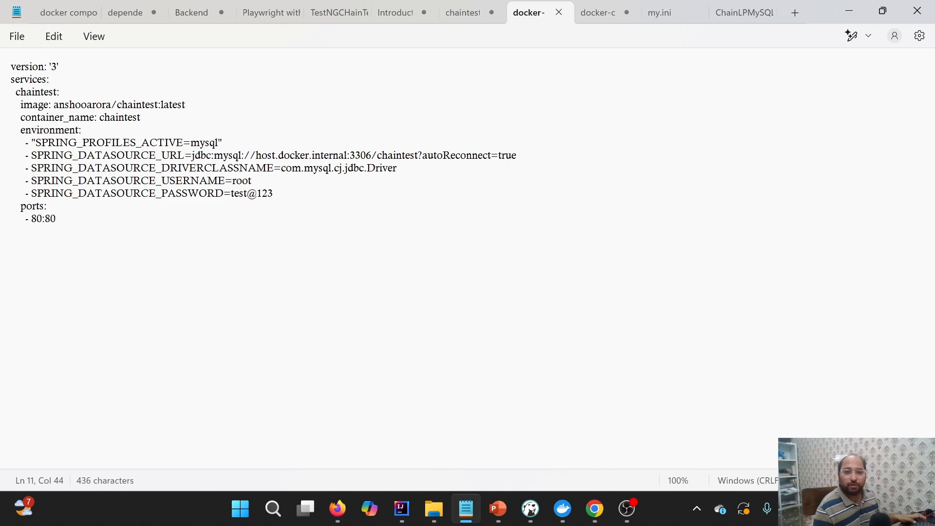
Switch to the PowerPoint slide show and review the step on connecting to the database
mouse_move(498, 508)
click(509, 428)
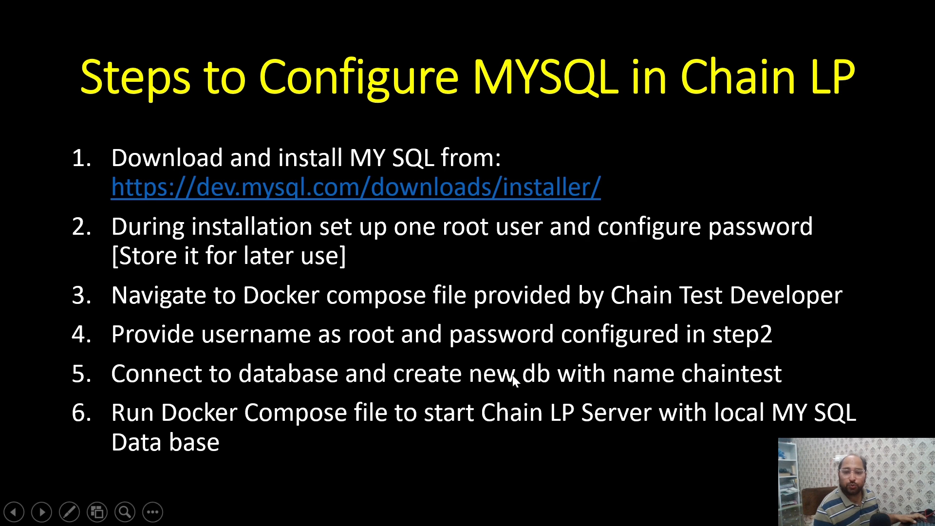
key(super)
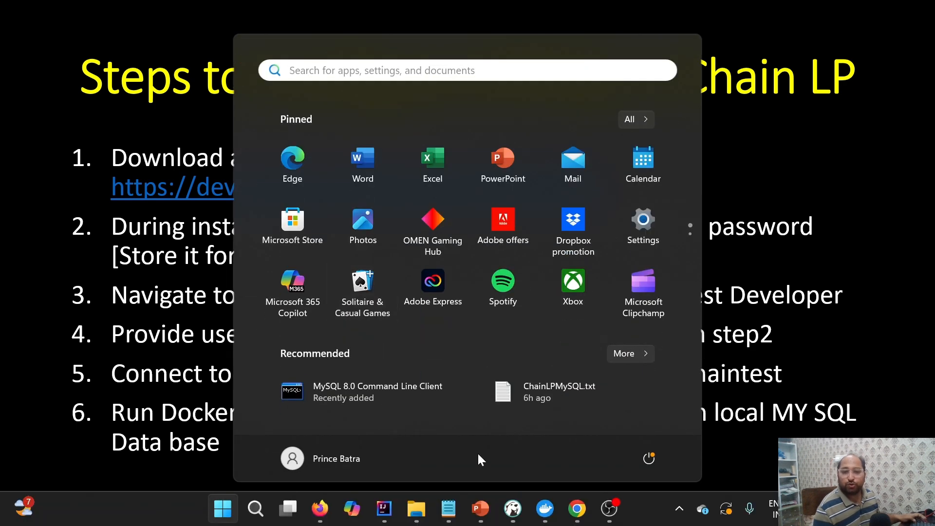
Switch to DBeaver and start a new database connection using the MySQL driver
click(515, 510)
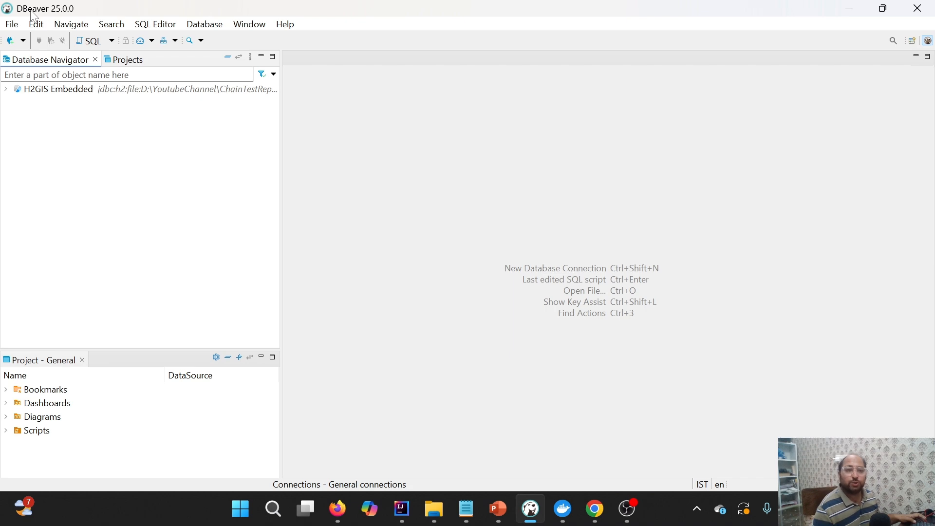
click(10, 41)
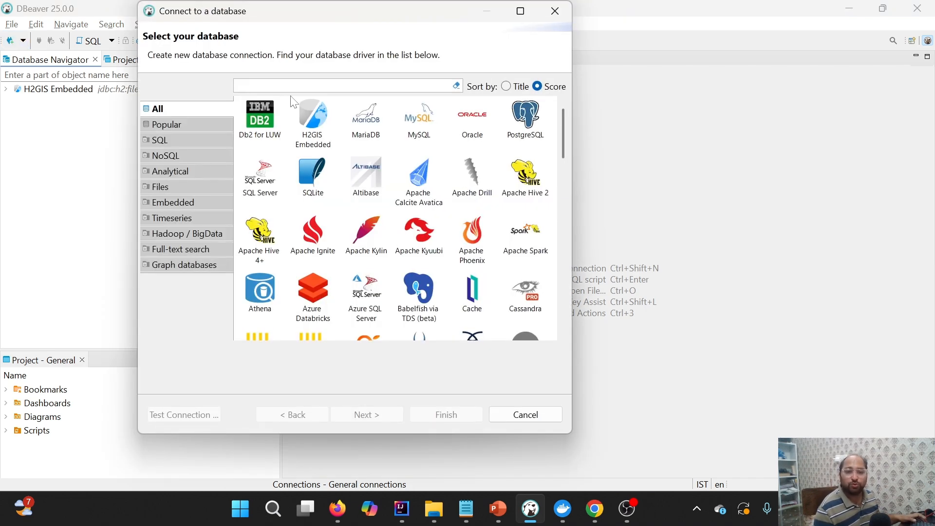
click(432, 117)
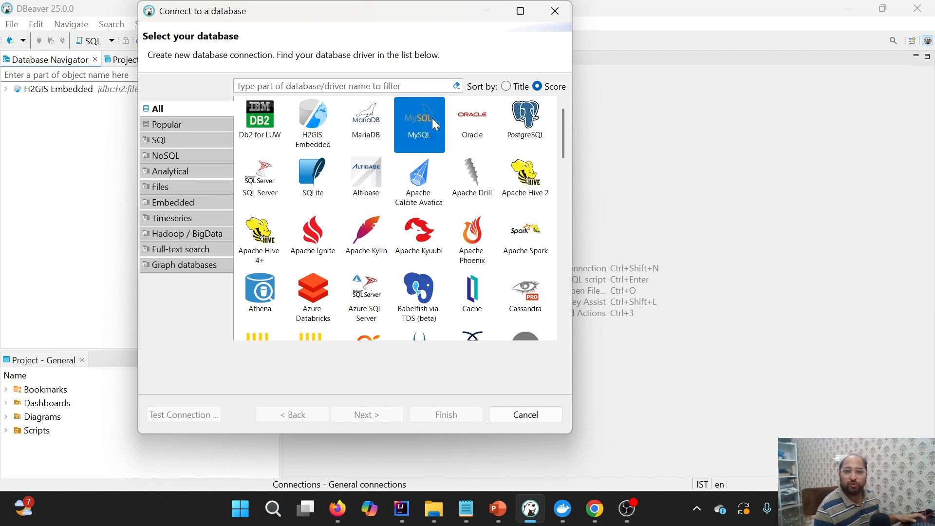
click(366, 415)
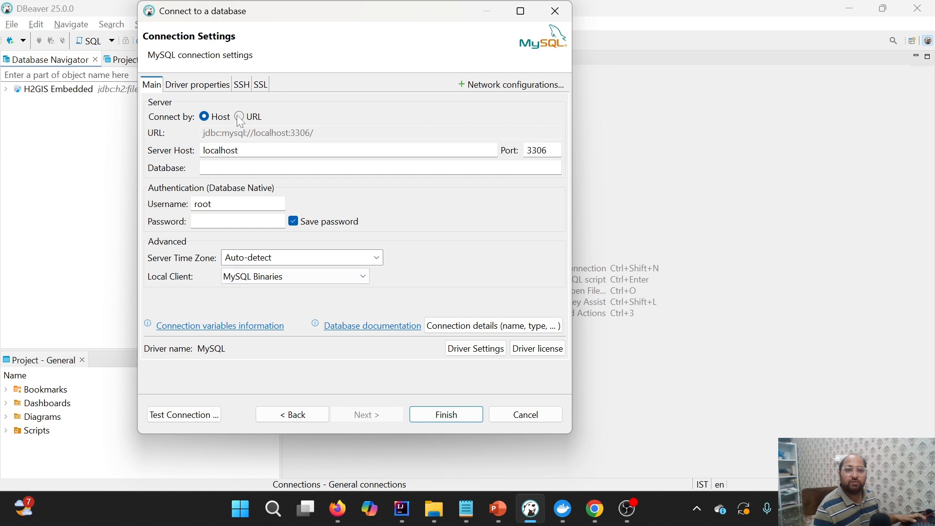
Set the MySQL connection to connect by URL and enter the root account's password
click(238, 117)
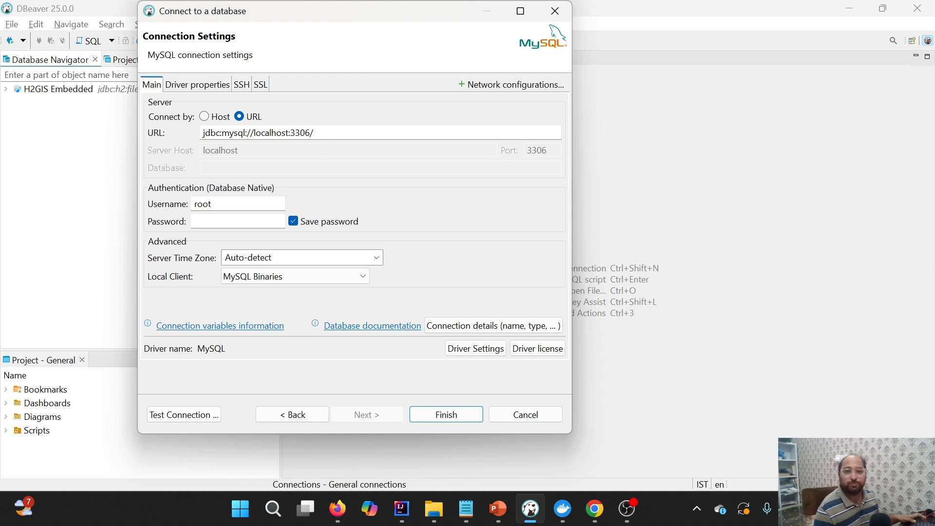
click(236, 220)
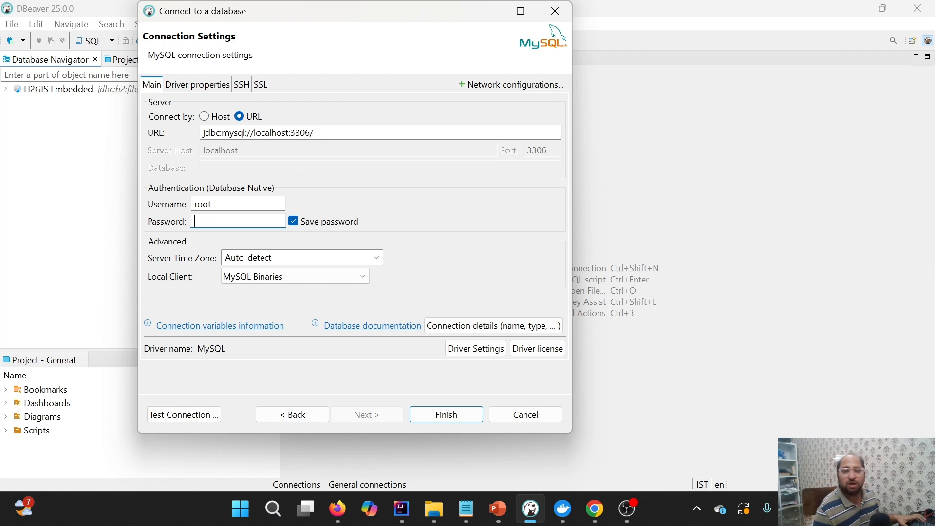
text(admin)
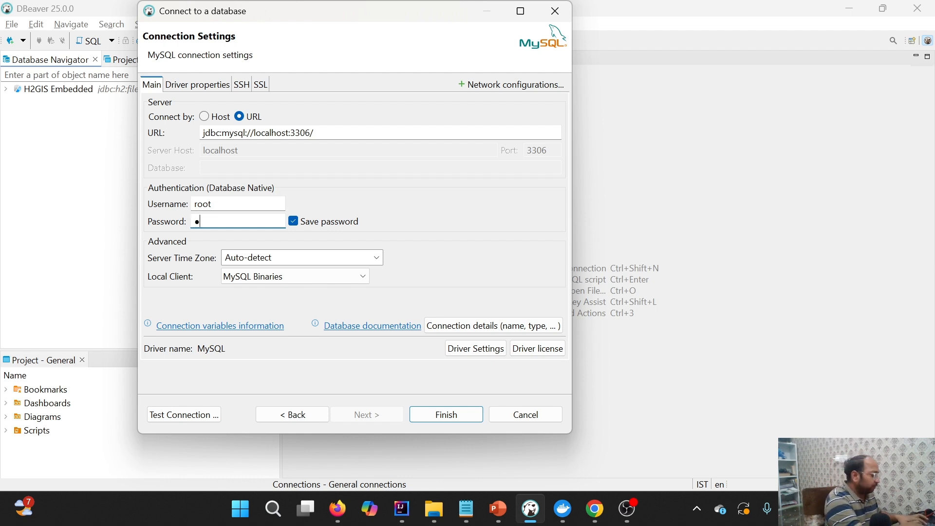
text(123)
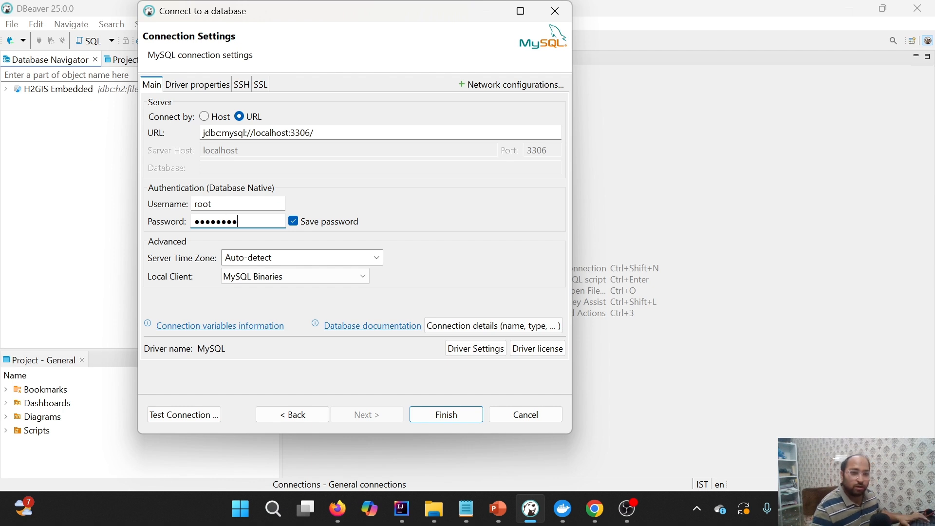
Test the MySQL connection and finish creating it
click(187, 412)
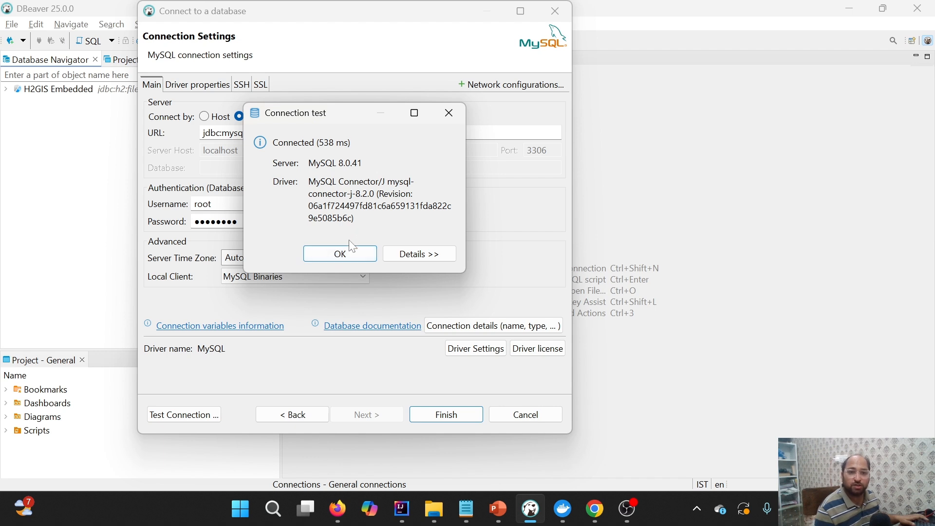
click(349, 253)
click(445, 414)
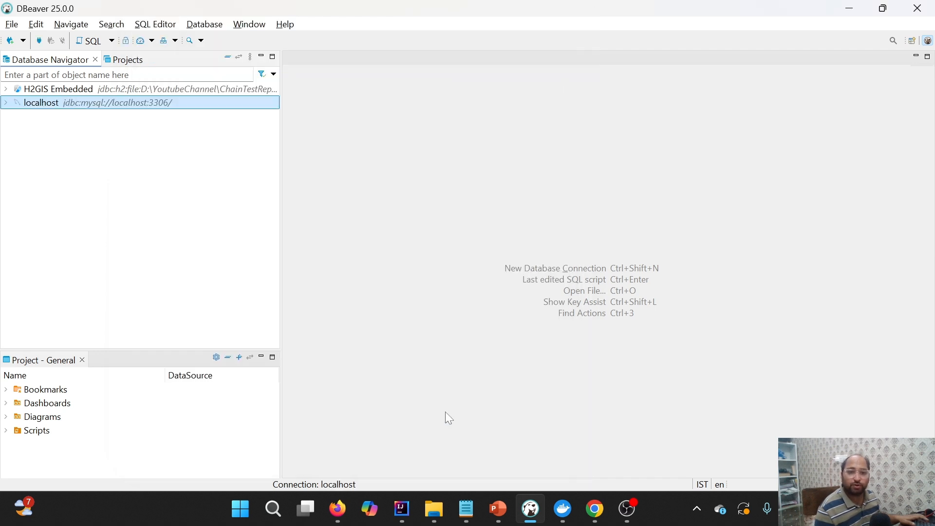
Check the database naming step on the PowerPoint slide and the chaintest database name in the GitHub compose file's datasource URL
click(508, 514)
click(560, 436)
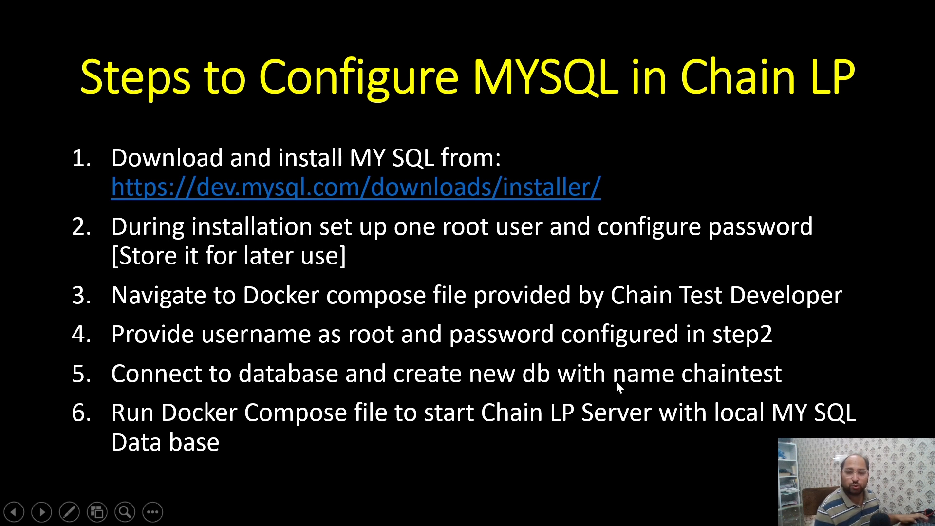
key(super+d)
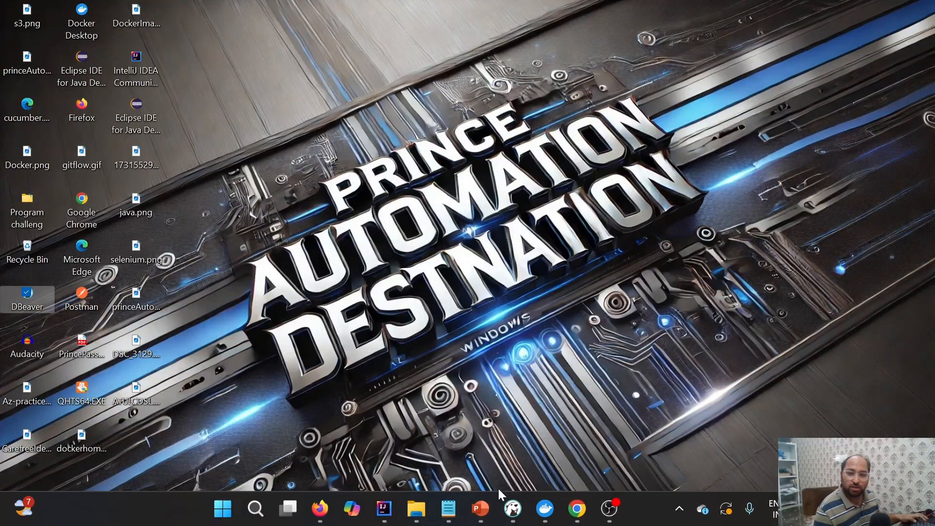
click(555, 489)
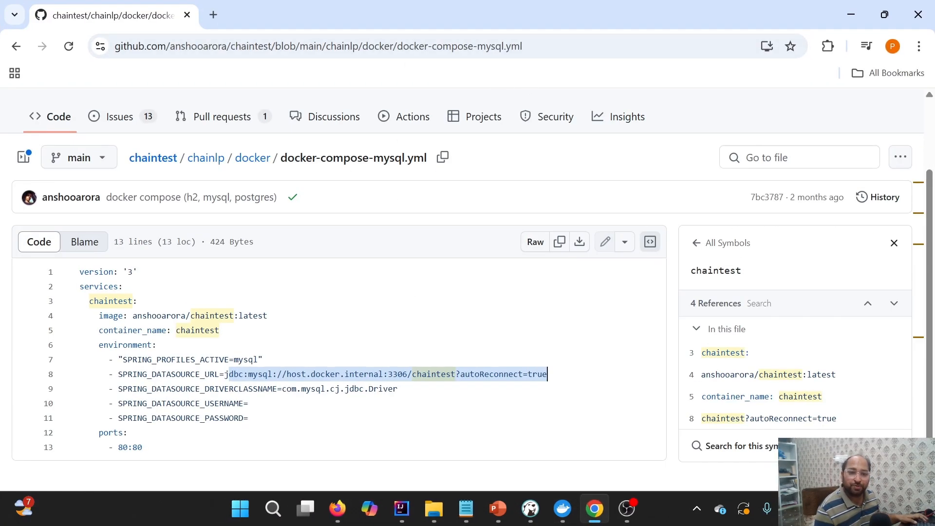
click(291, 375)
drag(229, 374, 418, 374)
click(418, 375)
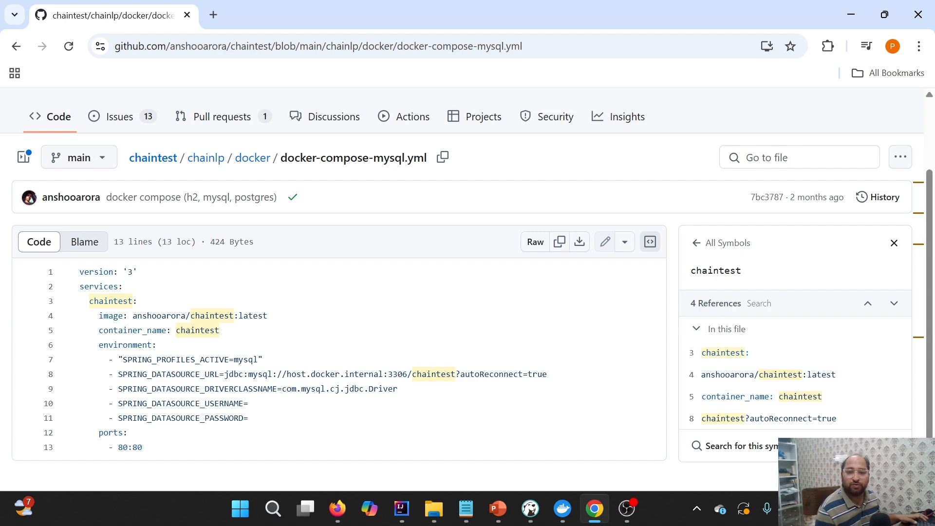
Switch to DBeaver, expand the localhost connection down to its databases, and select the Databases folder
click(530, 509)
click(16, 100)
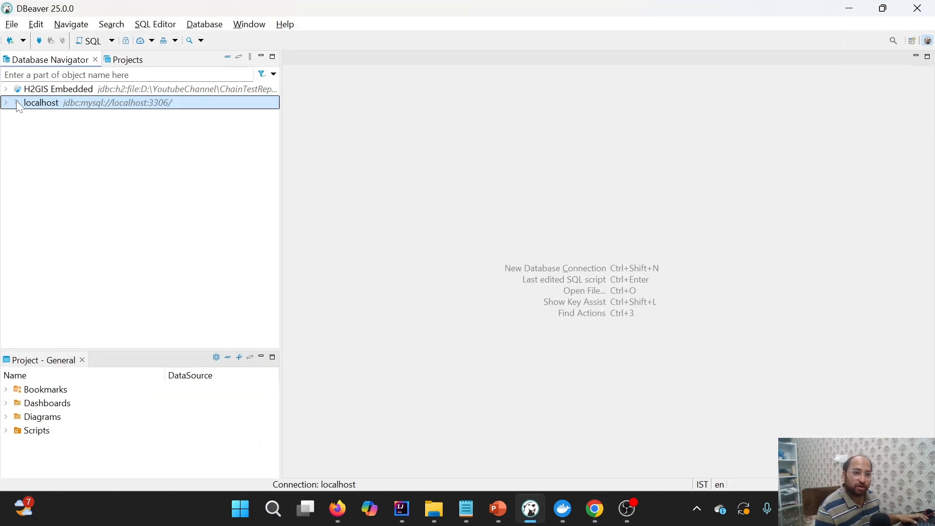
click(7, 103)
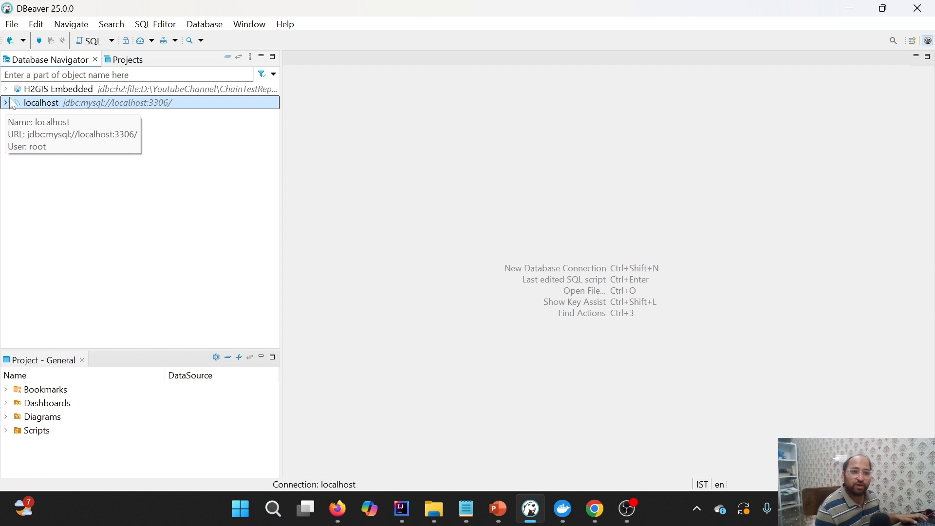
click(18, 117)
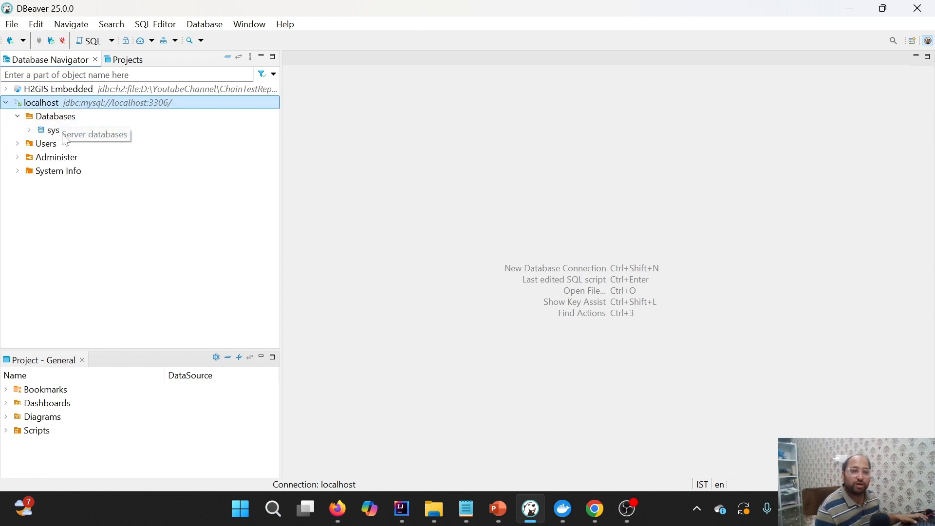
click(57, 119)
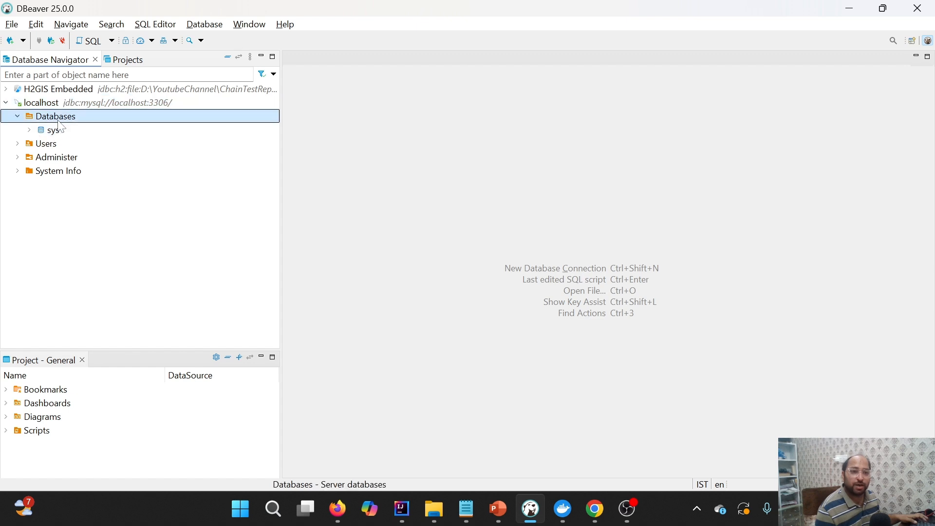
Create a new database named chaintest under the localhost connection, keeping the default charset and collation
right_click(59, 120)
click(126, 129)
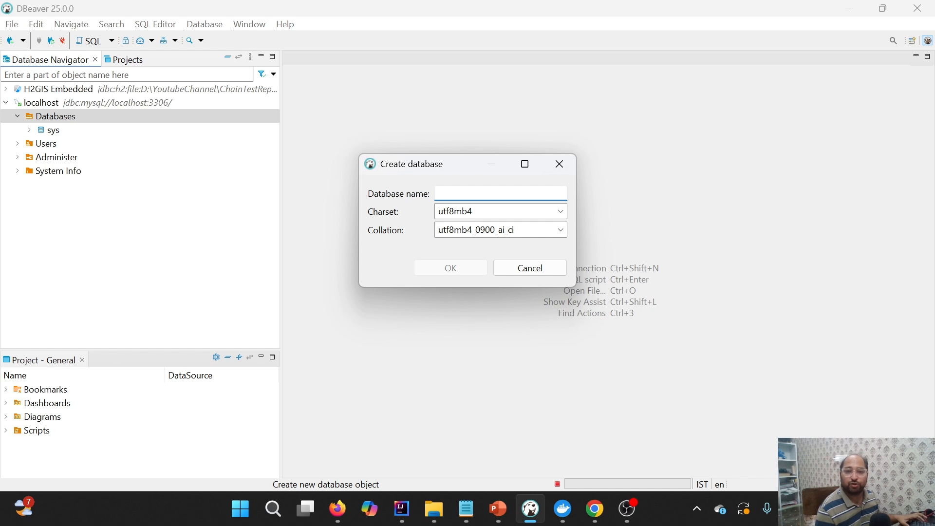
text(chain)
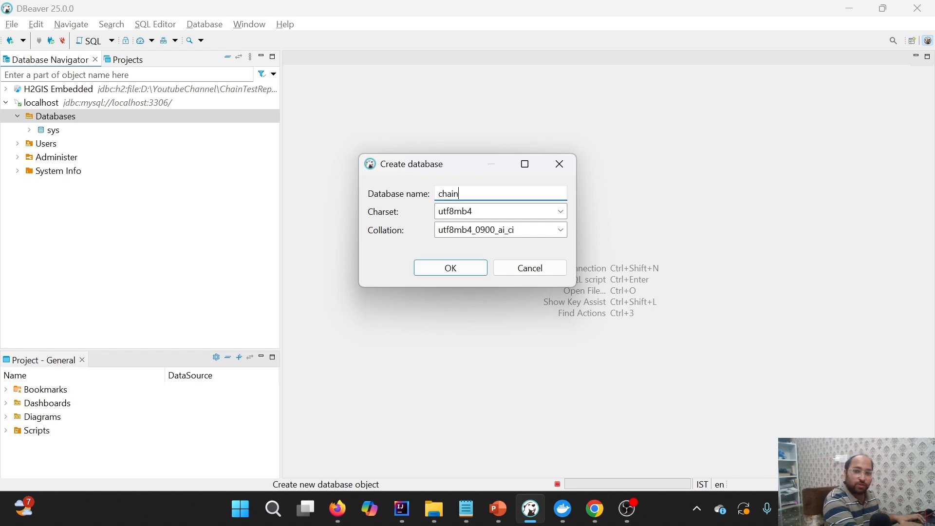
text(test)
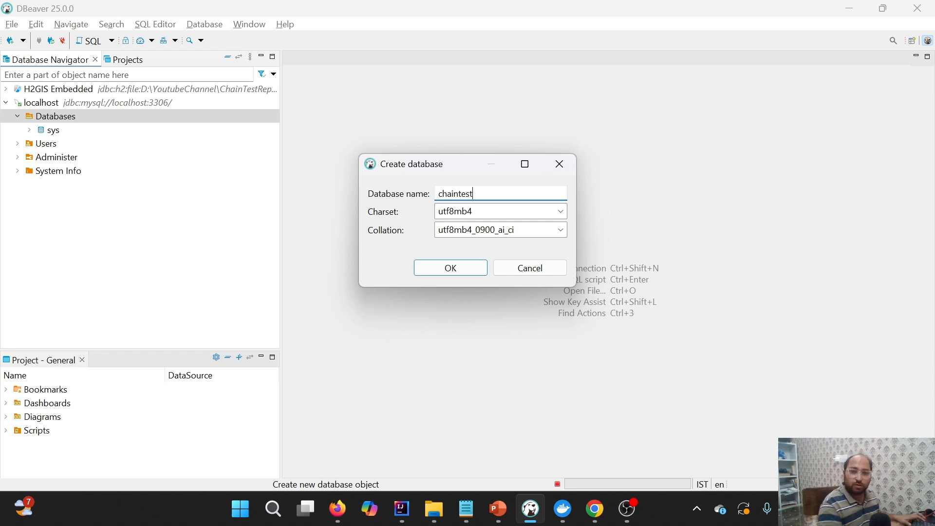
click(458, 263)
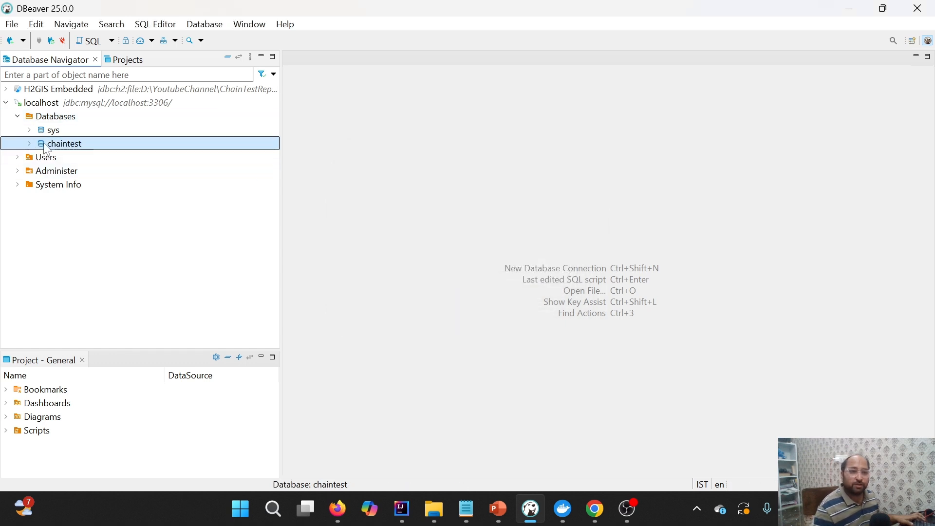
Expand the chaintest database and its Tables folder to check for existing tables
click(29, 143)
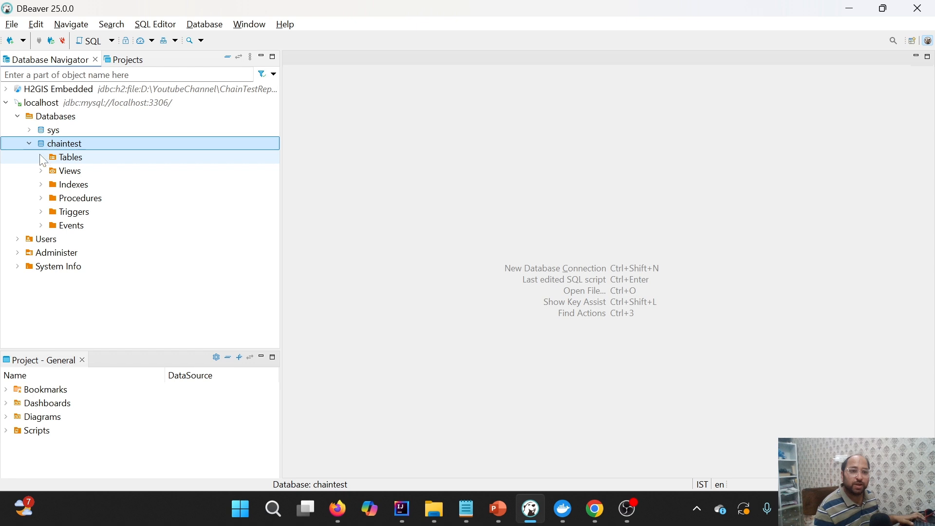
click(45, 157)
click(41, 157)
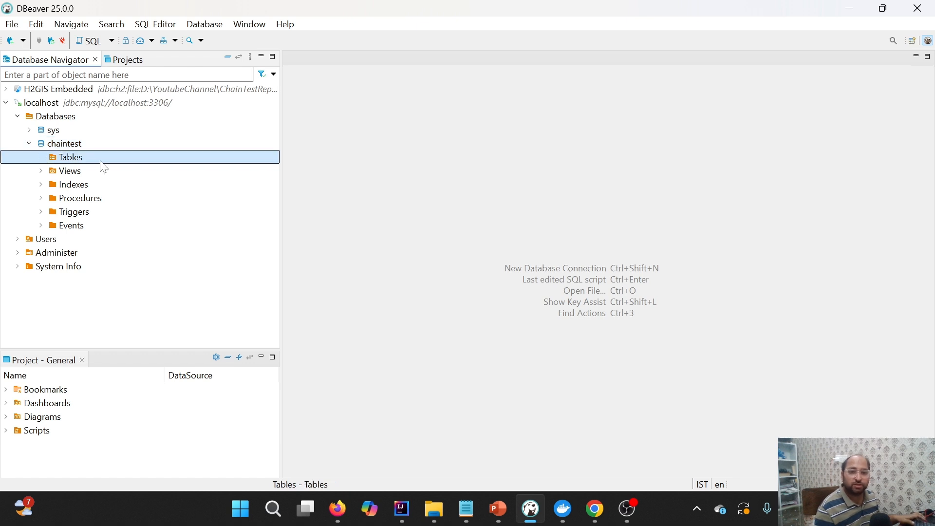
Switch to the PowerPoint slide show and review the step on running the Docker Compose file, then return to the desktop
mouse_move(444, 498)
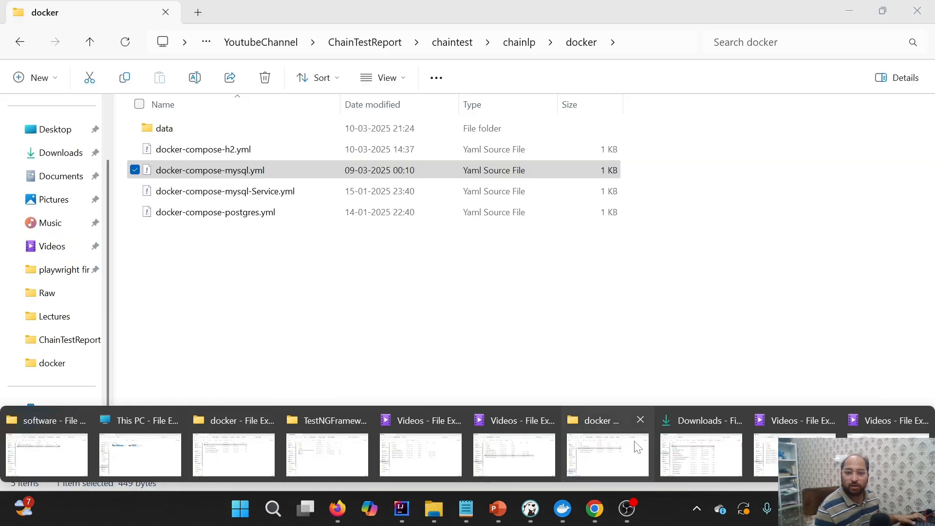
click(585, 453)
mouse_move(506, 504)
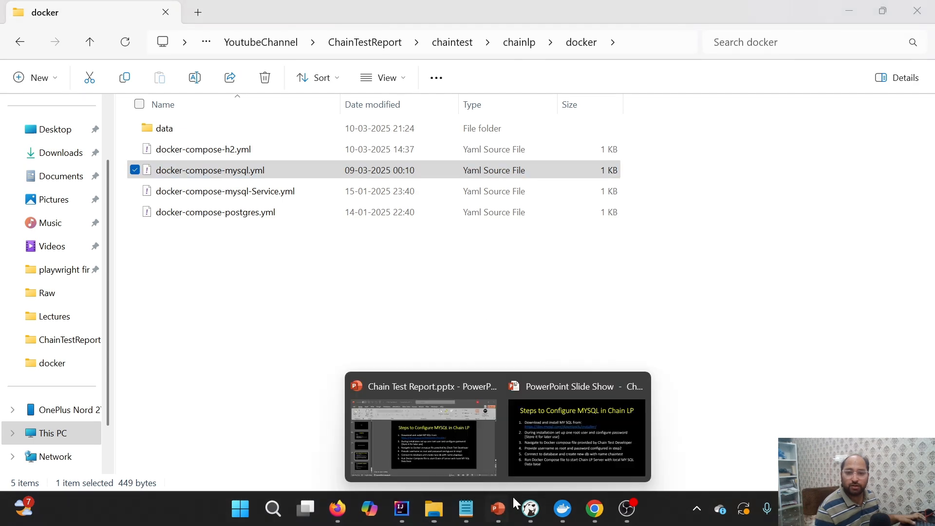
click(575, 432)
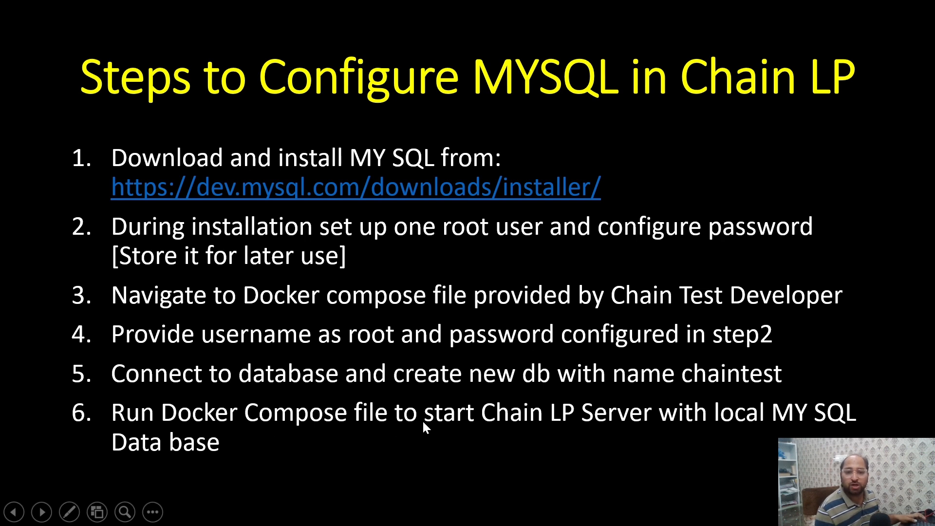
key(super+d)
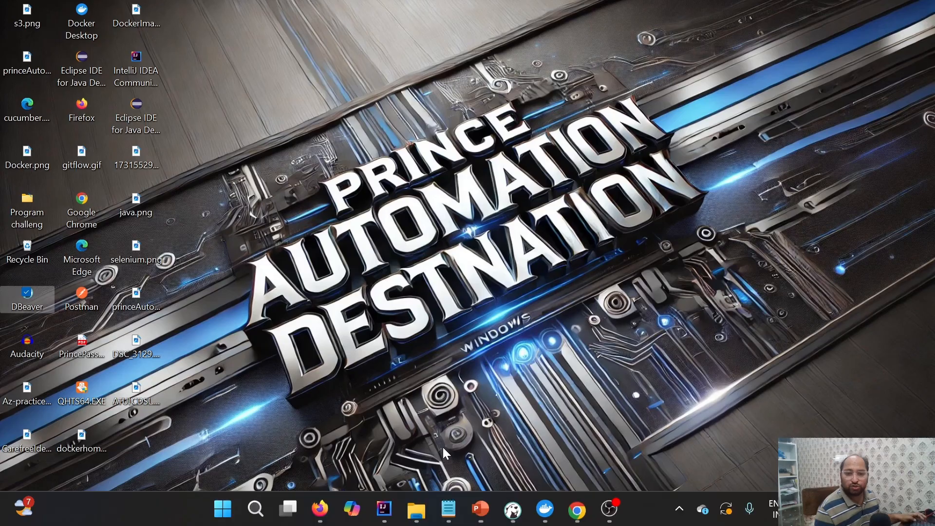
Switch to the docker folder in File Explorer and open a Command Prompt at that location
mouse_move(422, 513)
click(614, 455)
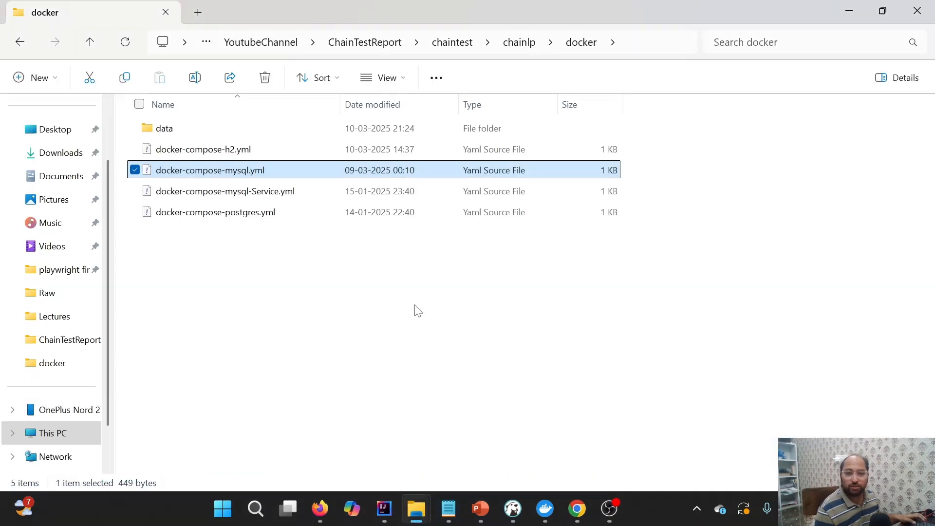
click(636, 50)
text(cmd)
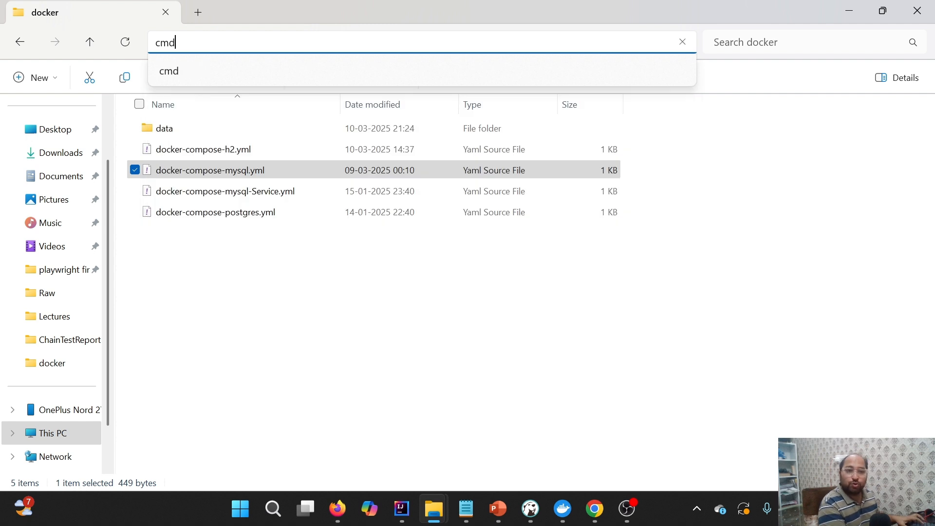
key(Return)
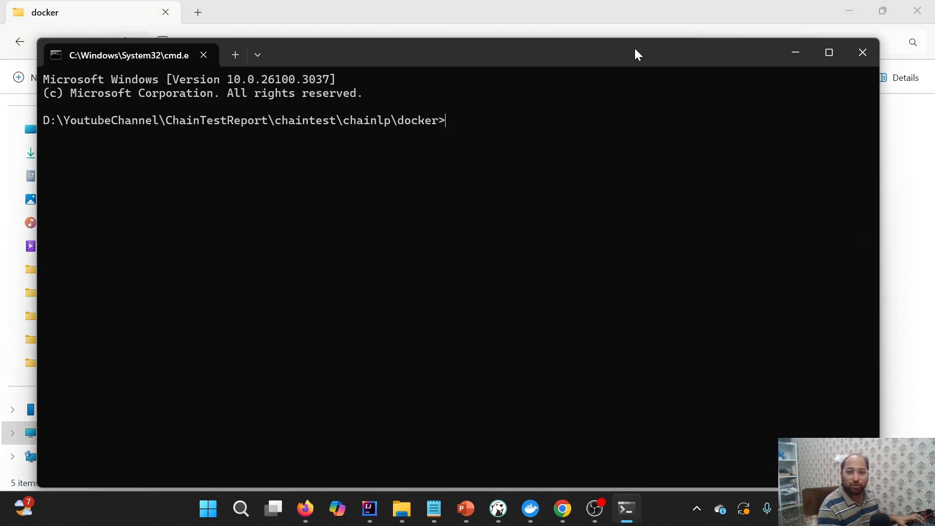
Start the ChainLP server by running docker compose -f docker-compose-mysql.yml up
text(docker)
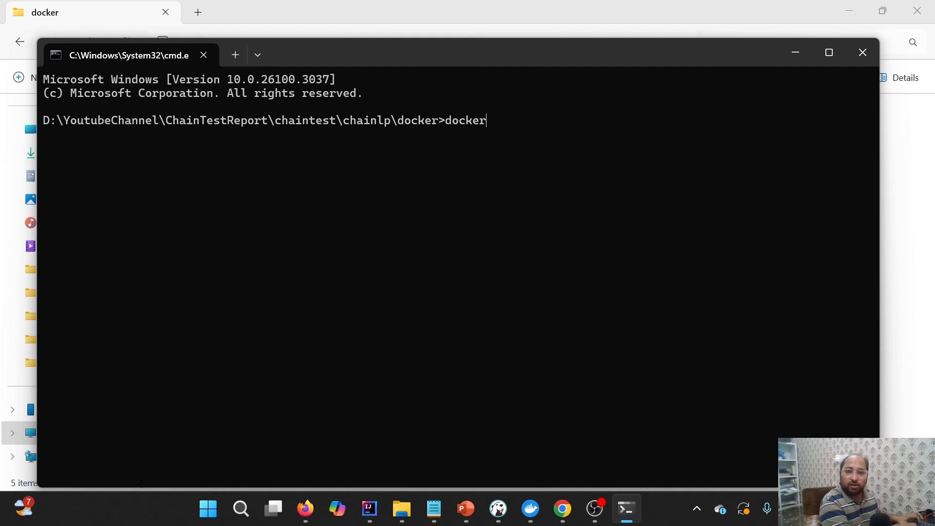
text( compose)
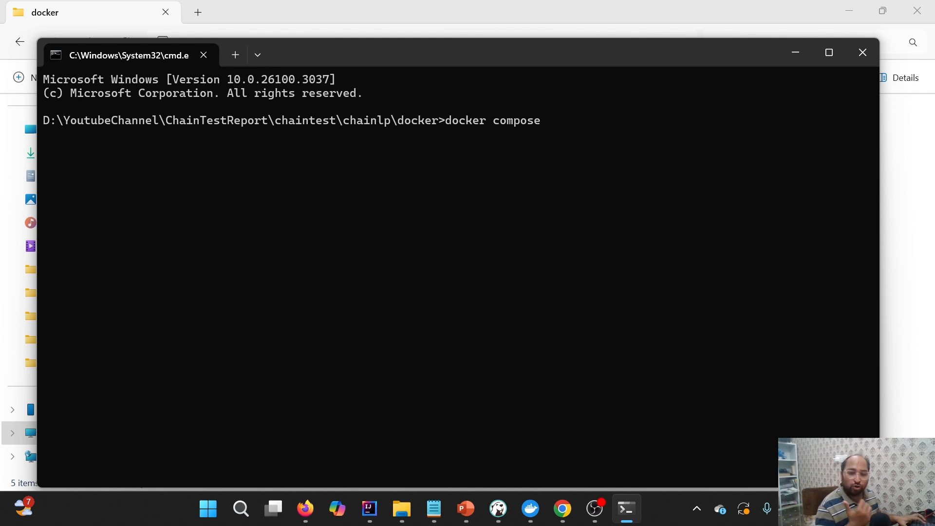
text(-f doc)
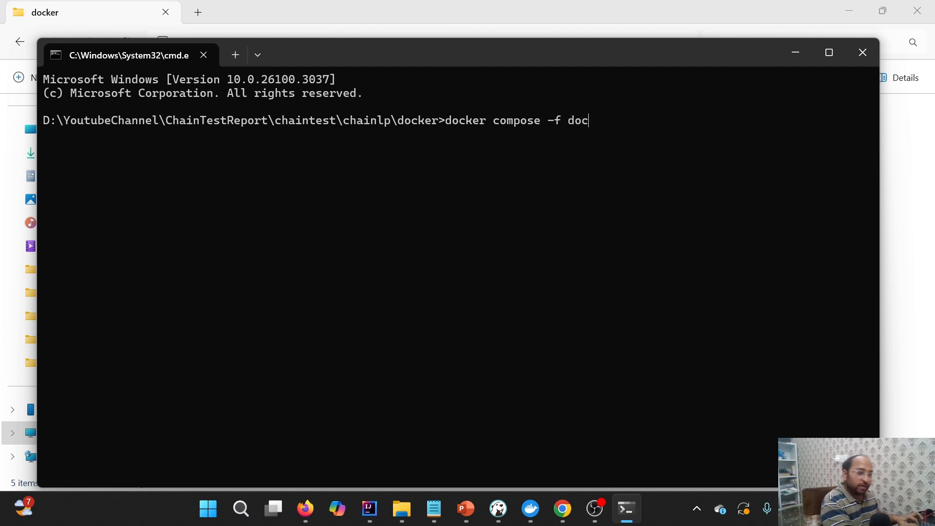
key(Tab)
key(Tab)
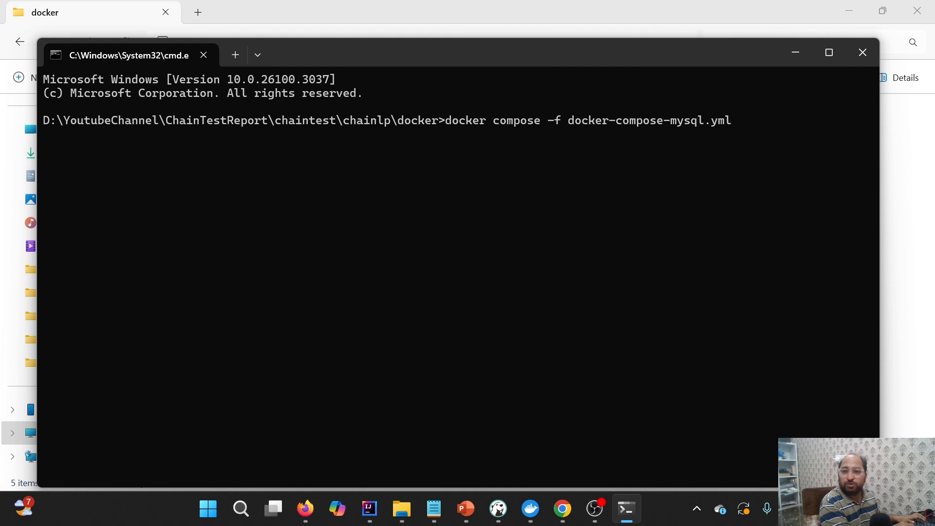
text(up)
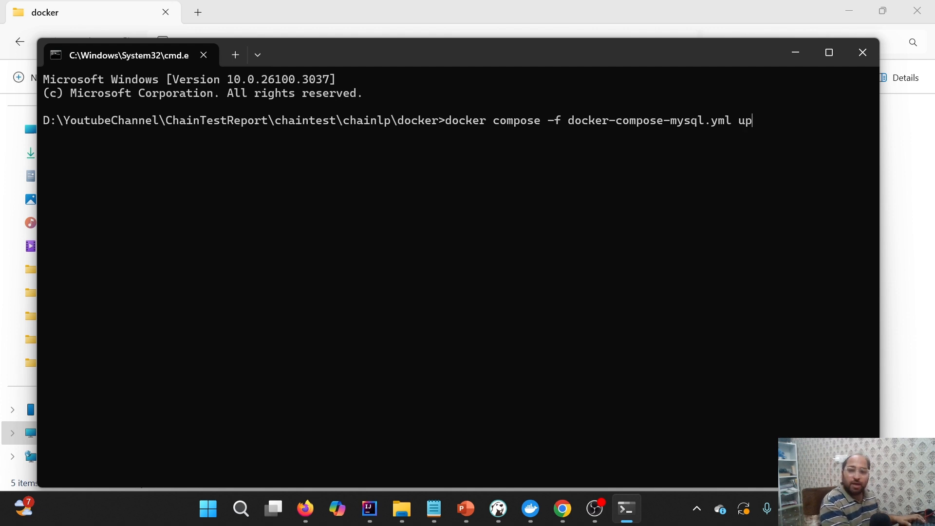
key(Return)
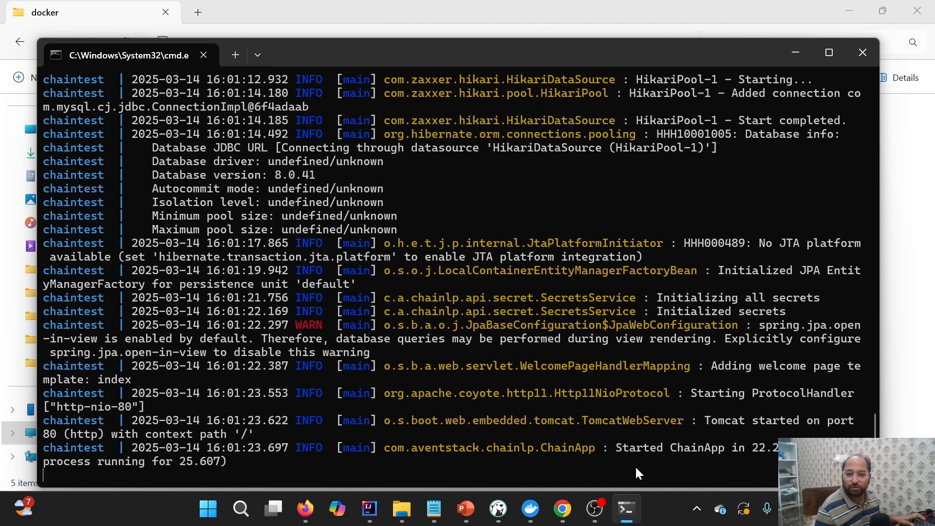
Switch to Chrome and load the ChainTest page at localhost in a new tab
click(563, 509)
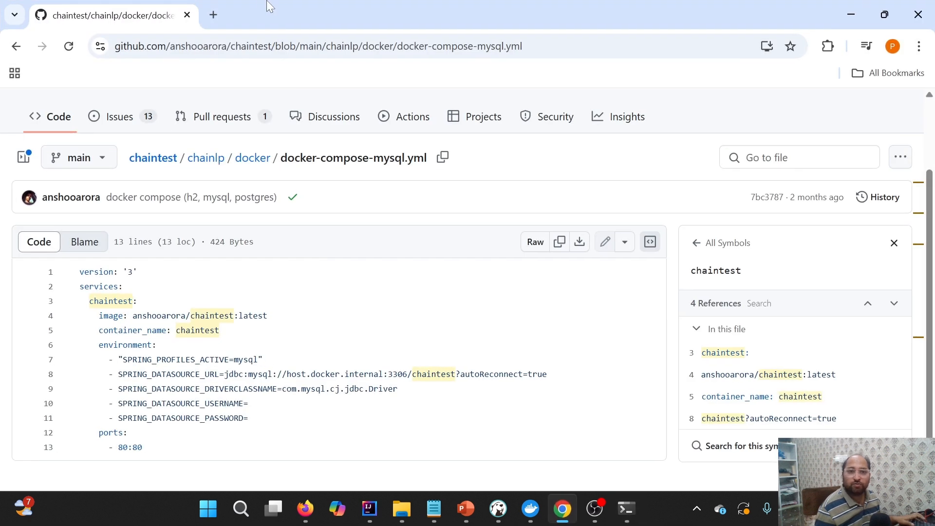
click(213, 16)
text(localhost)
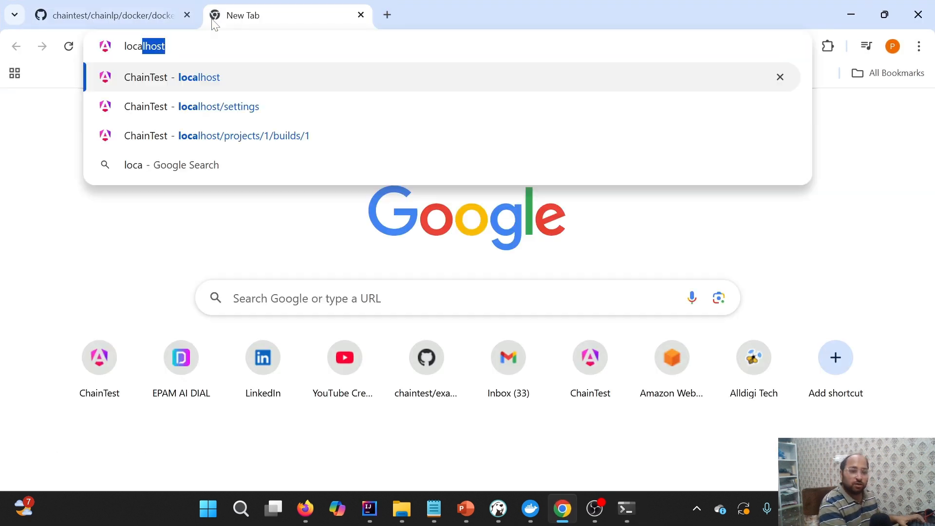
key(Return)
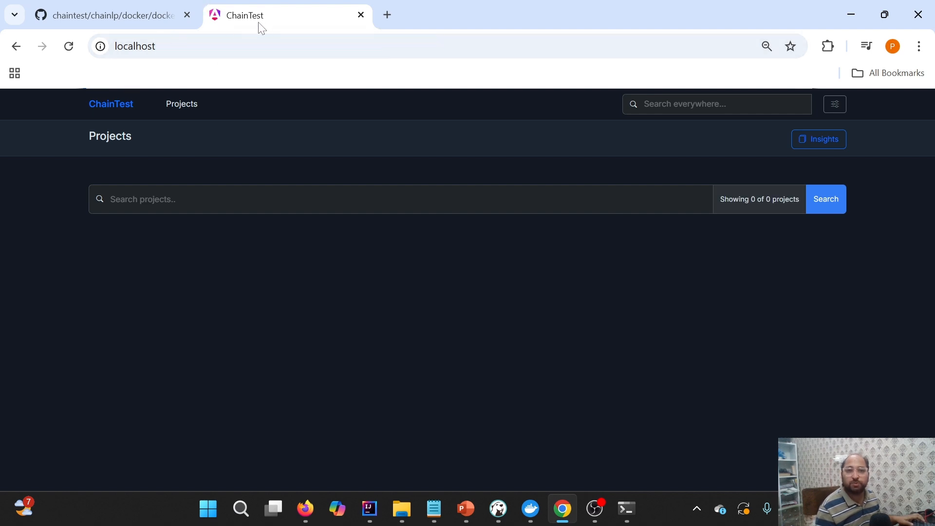
Switch to DBeaver and refresh the chaintest database to load the tables created by the server
click(502, 509)
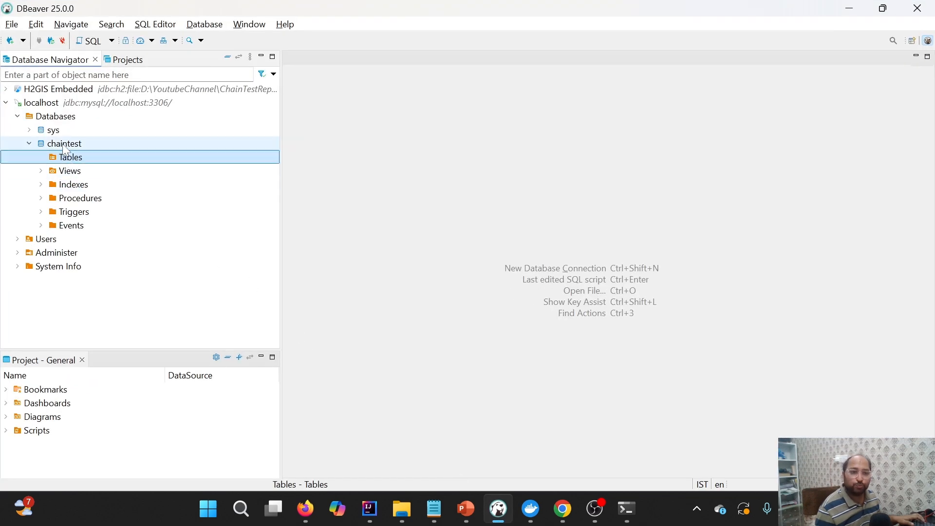
click(62, 144)
right_click(62, 145)
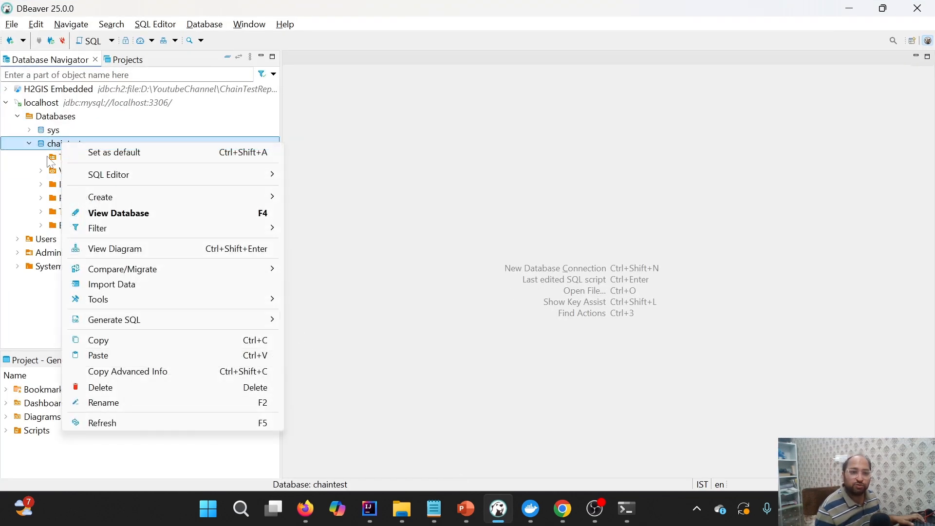
click(56, 149)
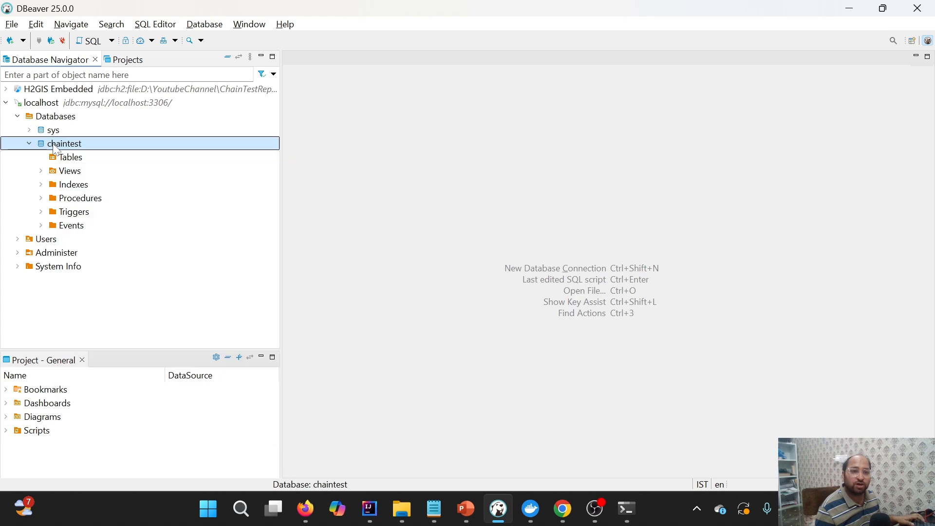
right_click(56, 150)
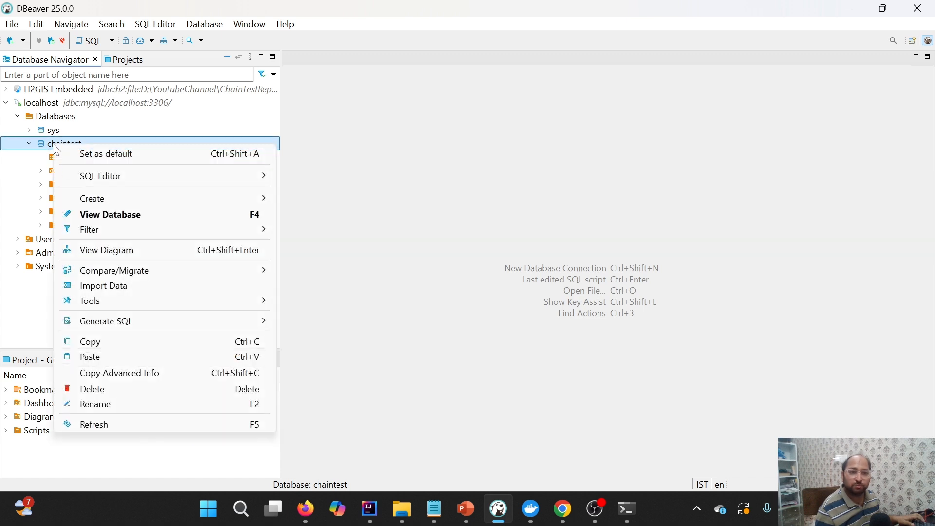
click(104, 425)
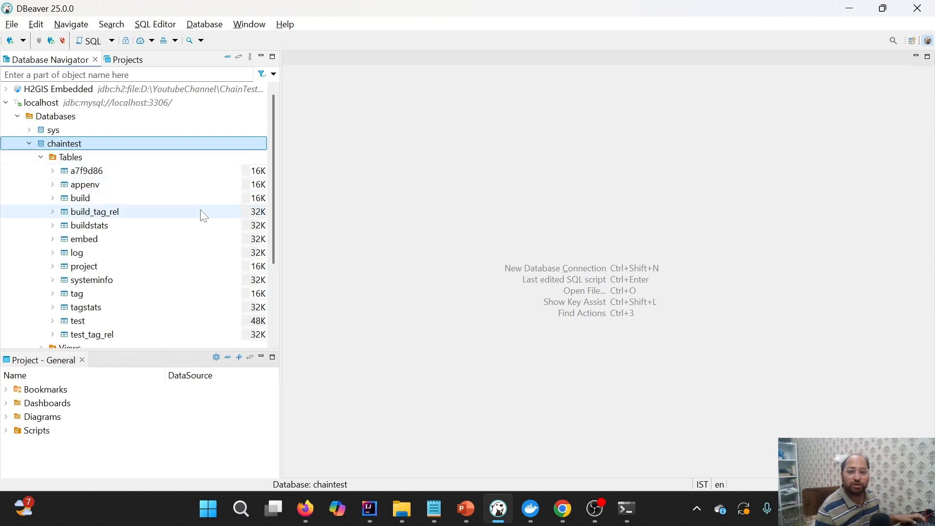
Switch to the PowerPoint slide show and advance to the chaintest.properties configurations slide
key(alt+Tab)
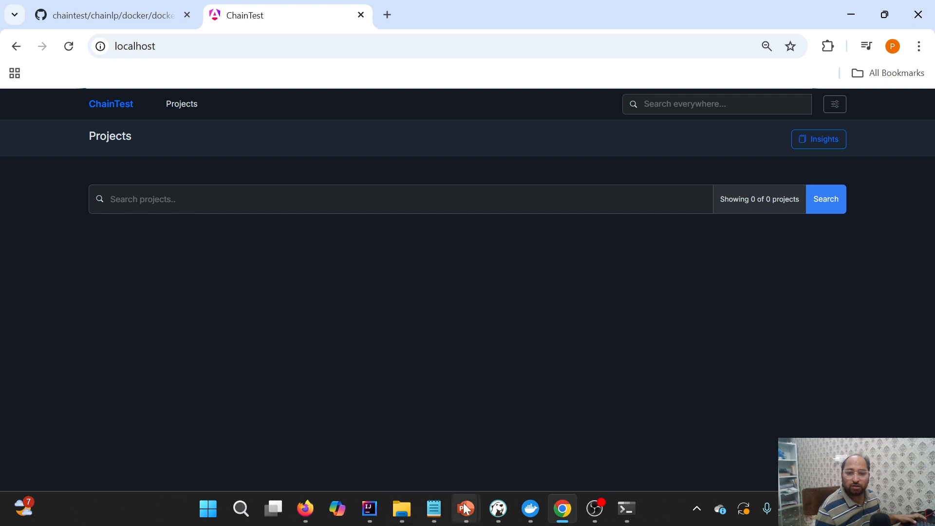
mouse_move(466, 509)
click(538, 460)
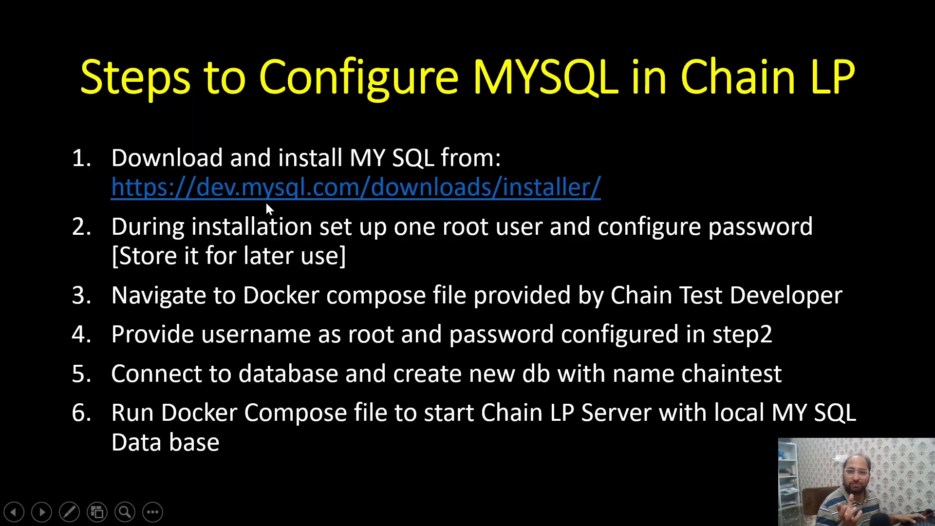
key(Right)
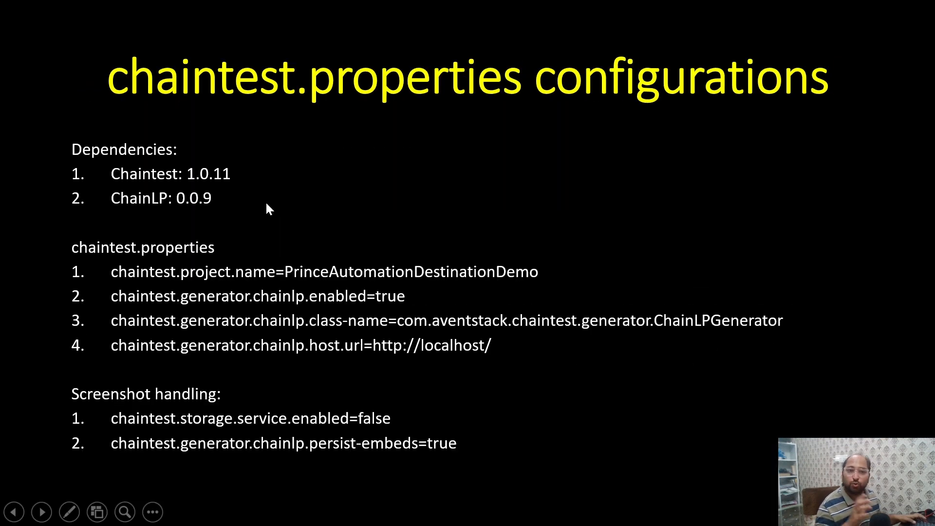